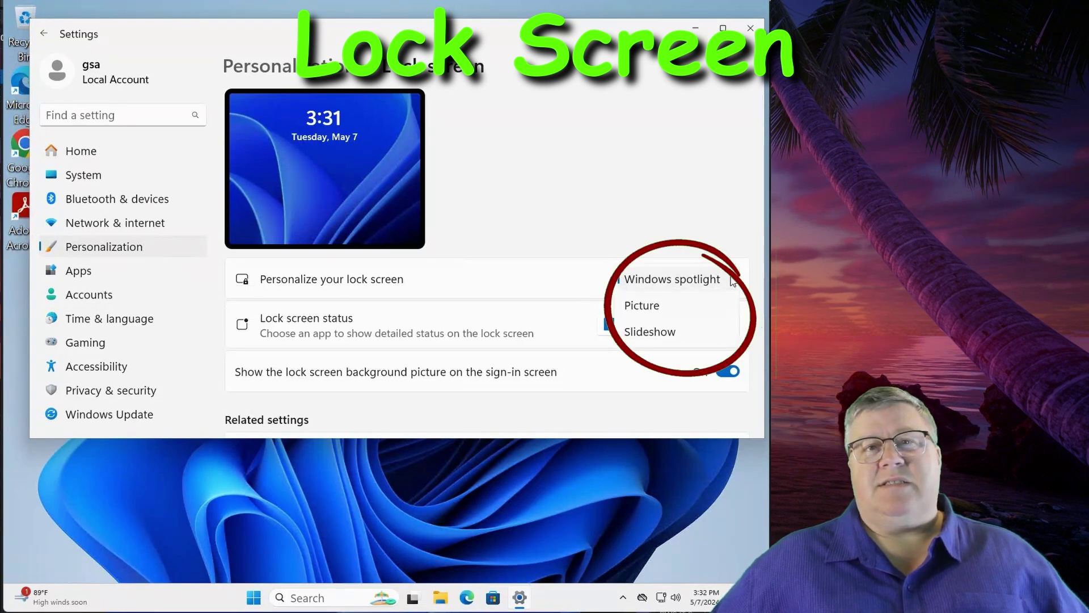
Set the lock screen background to Picture instead of Windows spotlight
click(650, 318)
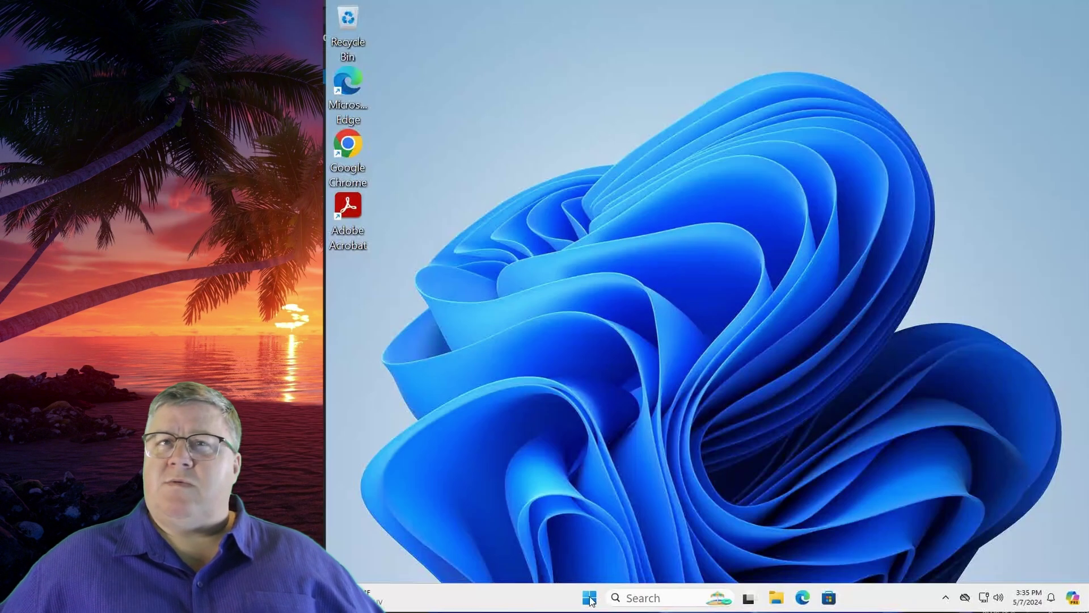
Uninstall the pinned Xbox app from Start, then begin uninstalling Solitaire & Casual Games
click(589, 598)
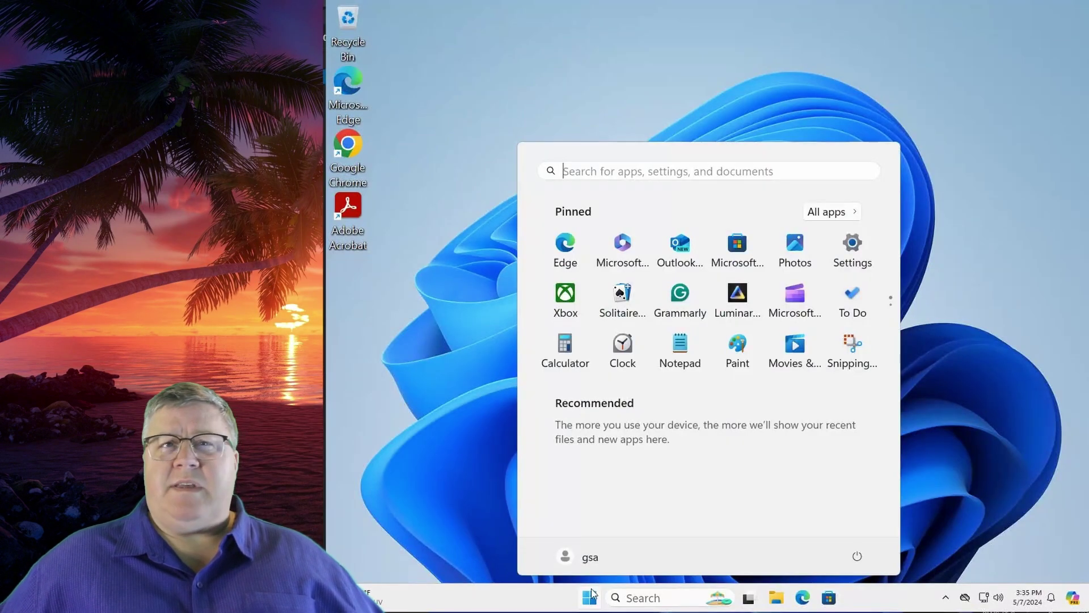
right_click(563, 297)
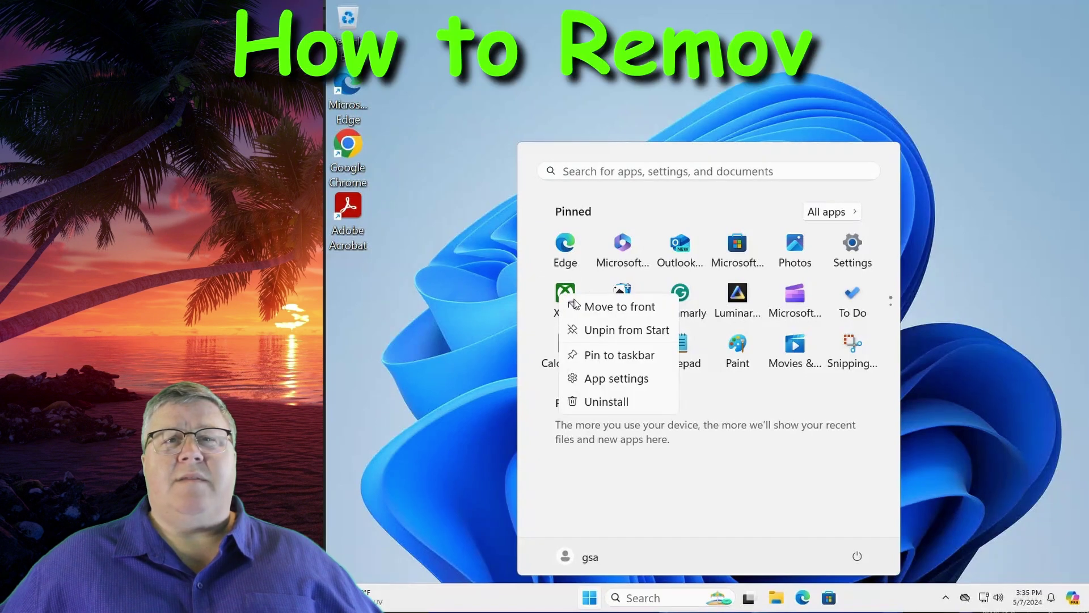
click(598, 404)
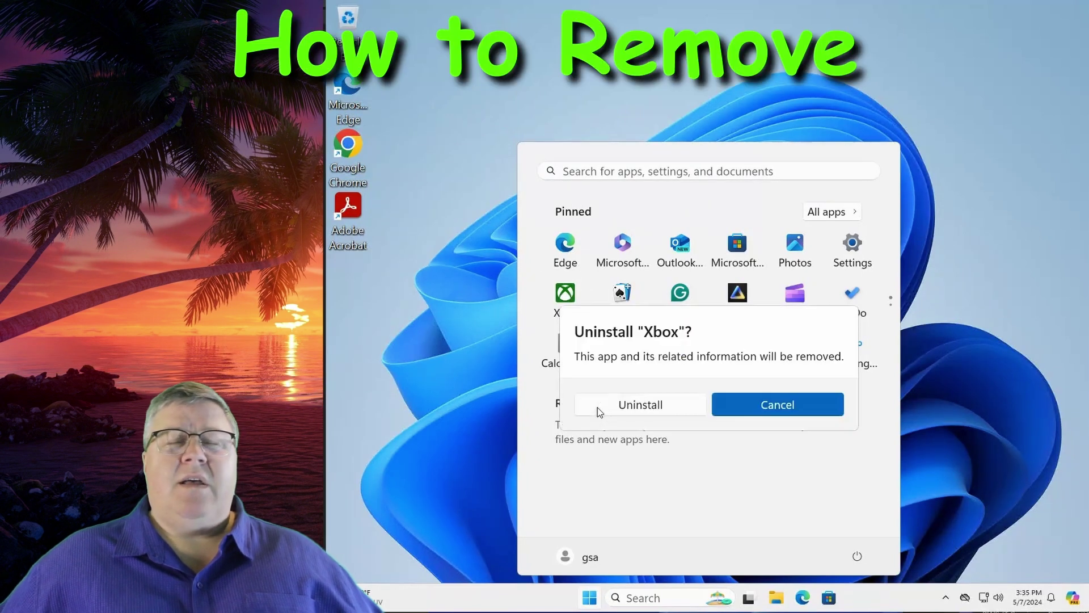
click(634, 406)
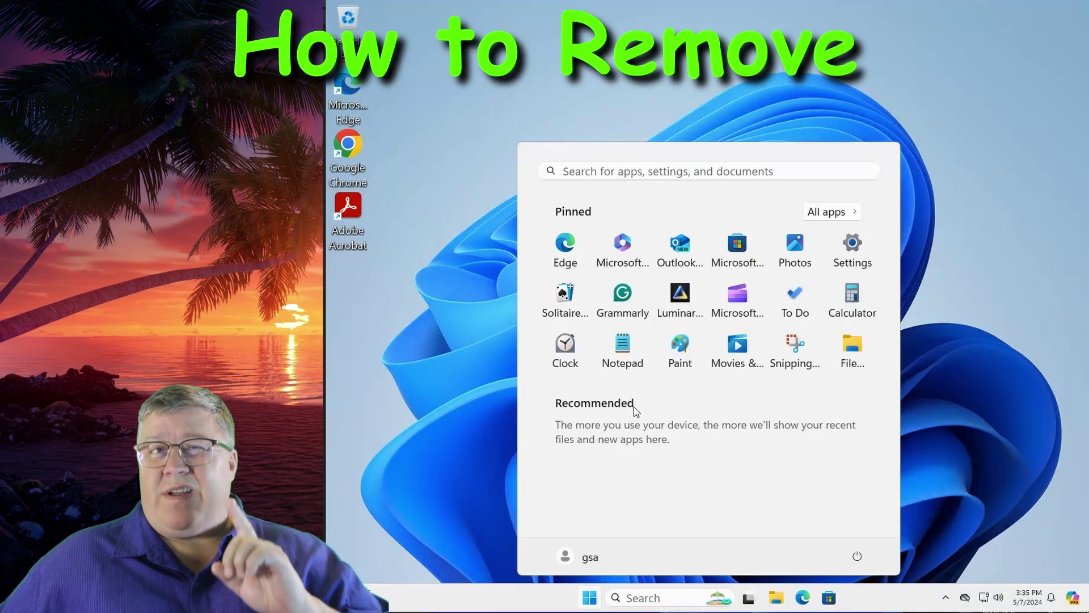
right_click(574, 299)
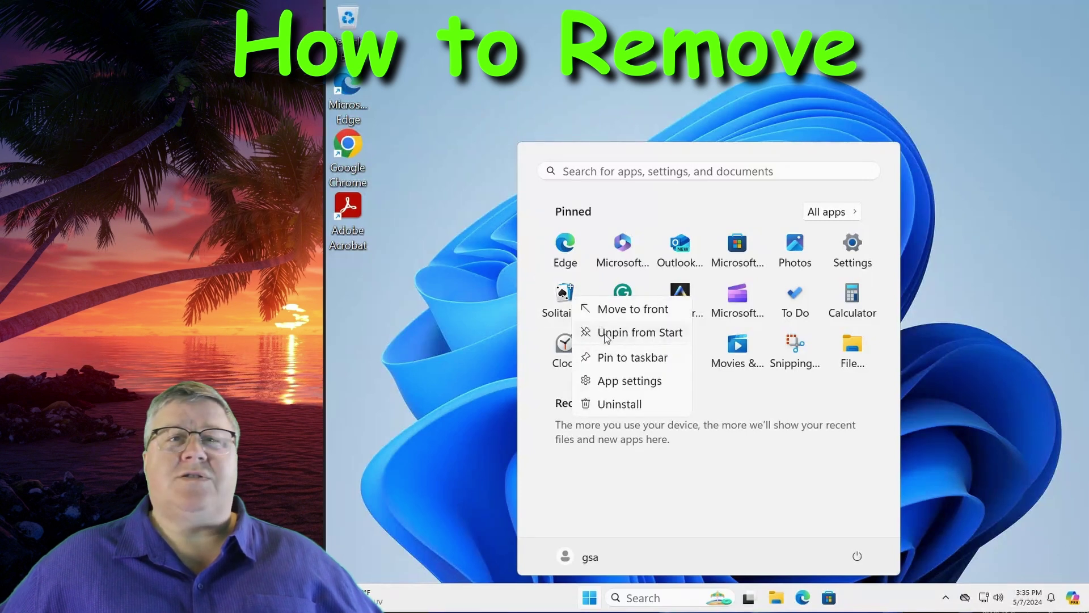
click(615, 402)
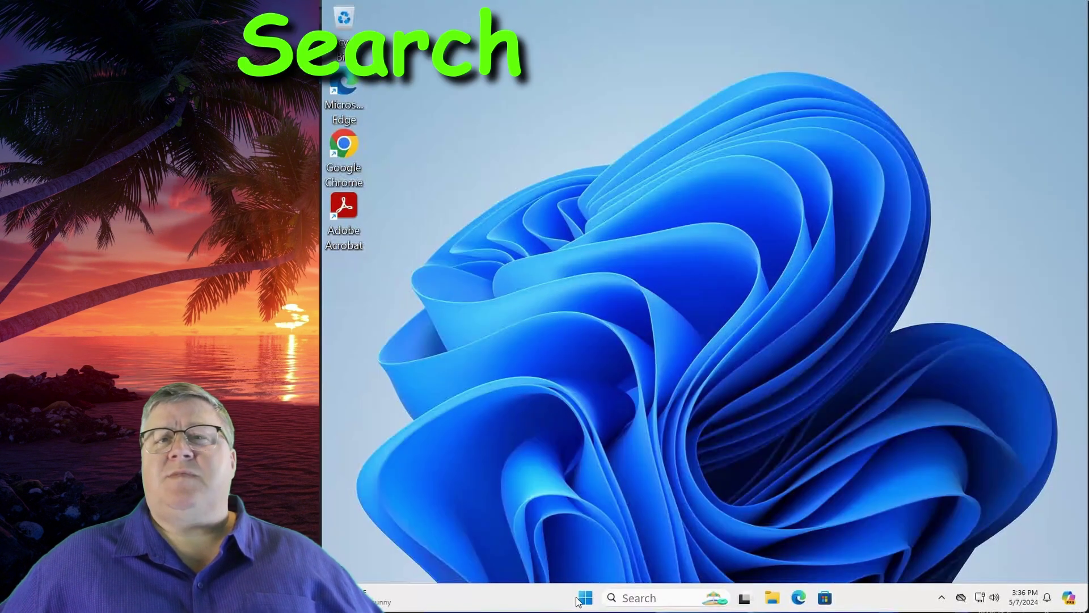
Go to Privacy & security > Search permissions and scroll to the Show search highlights option
click(579, 600)
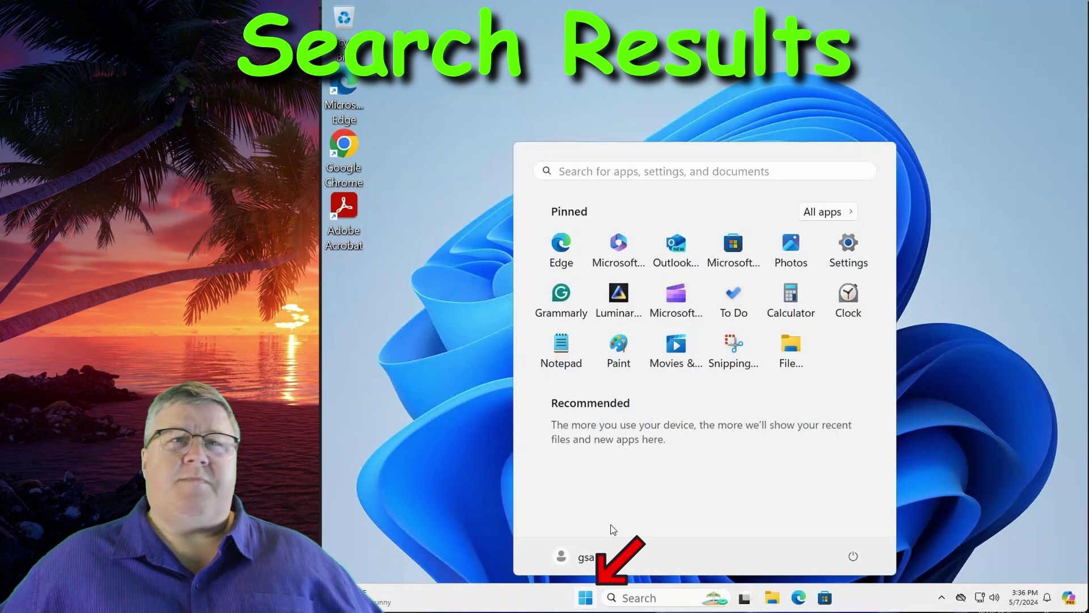
click(848, 249)
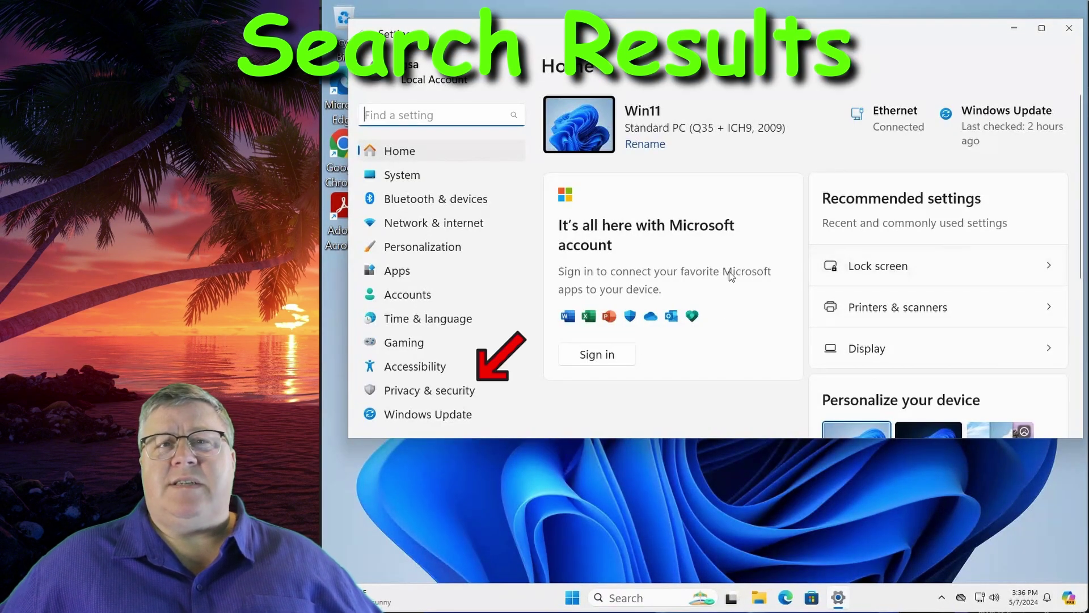
click(440, 391)
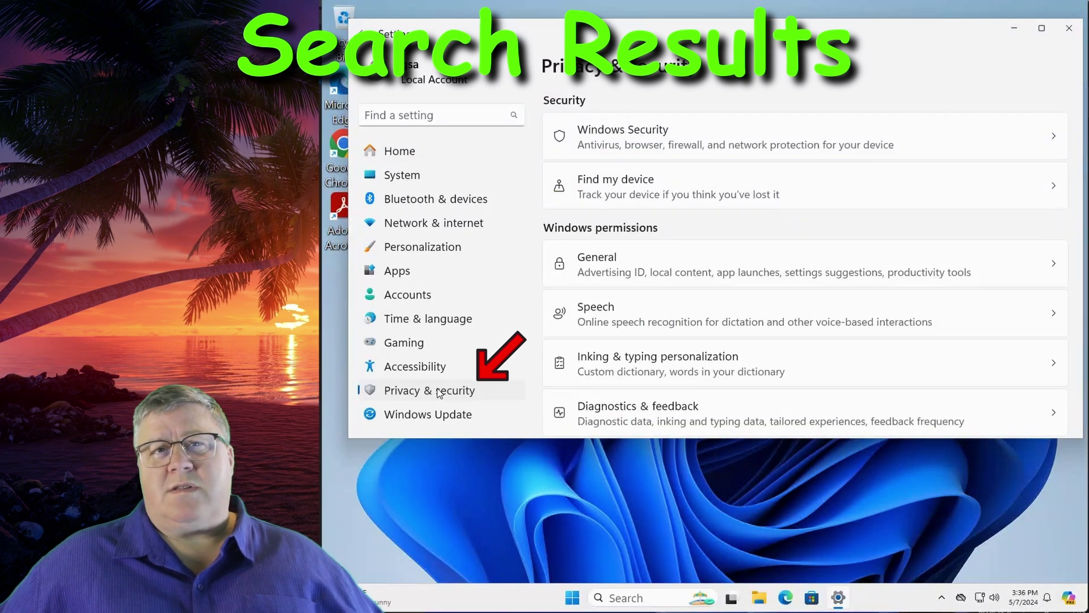
scroll(672, 352, down, 5)
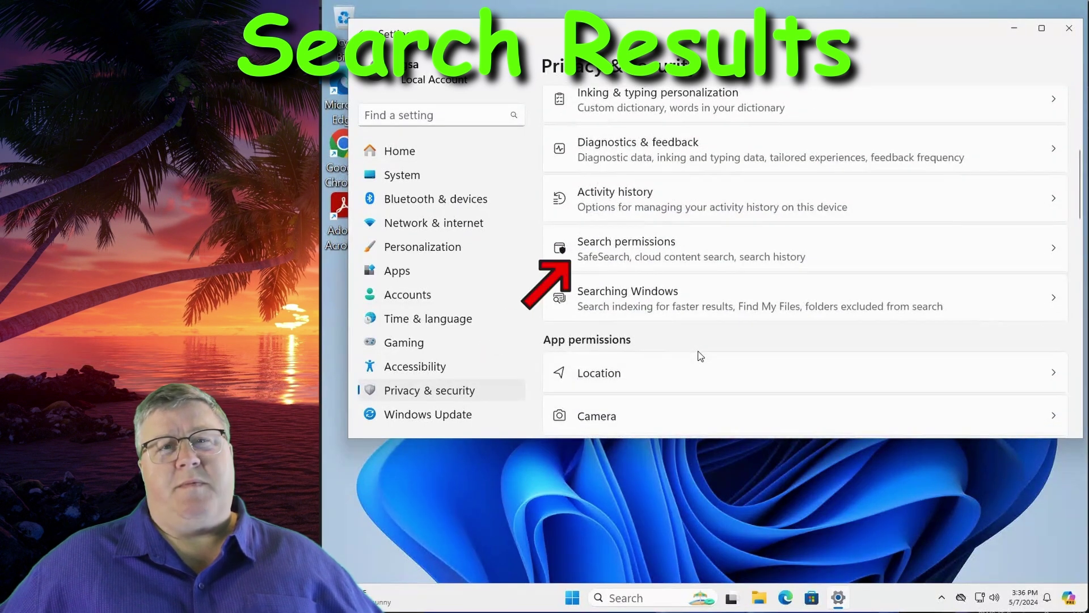
click(663, 260)
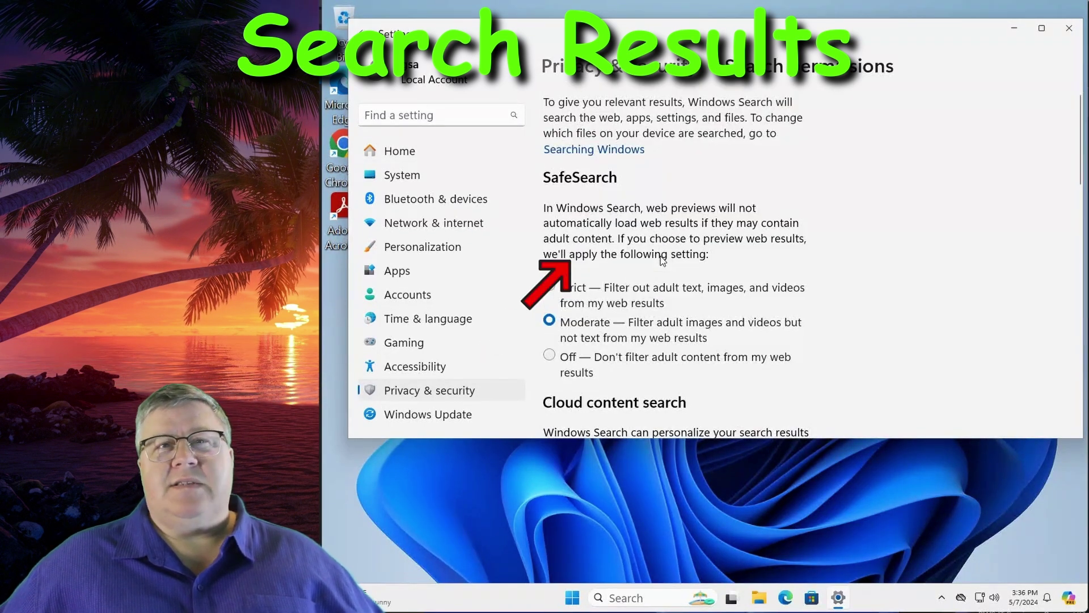
scroll(663, 260, down, 10)
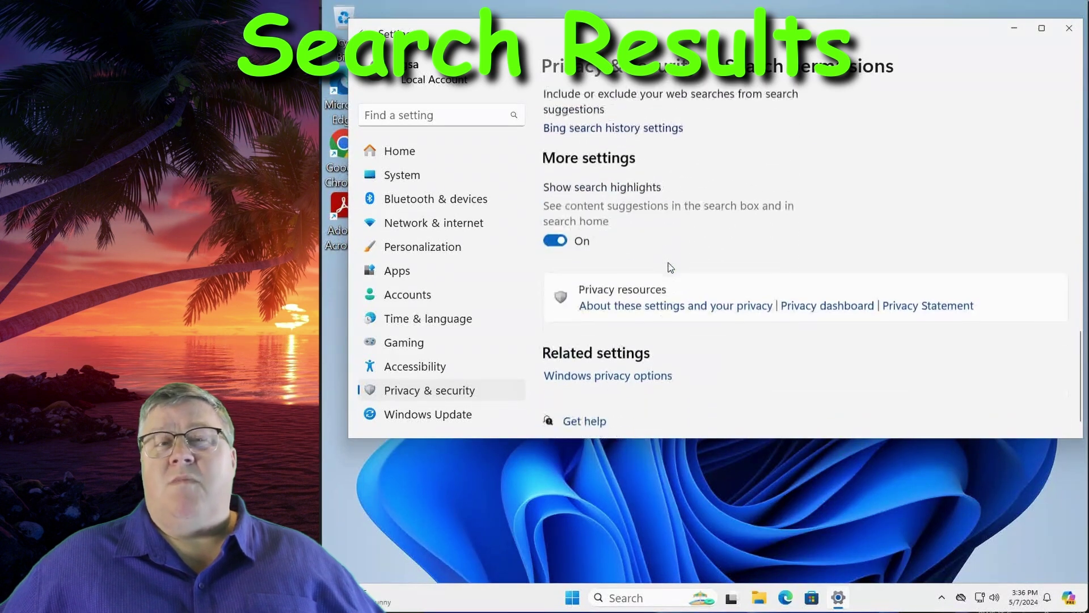
scroll(671, 268, down, 1)
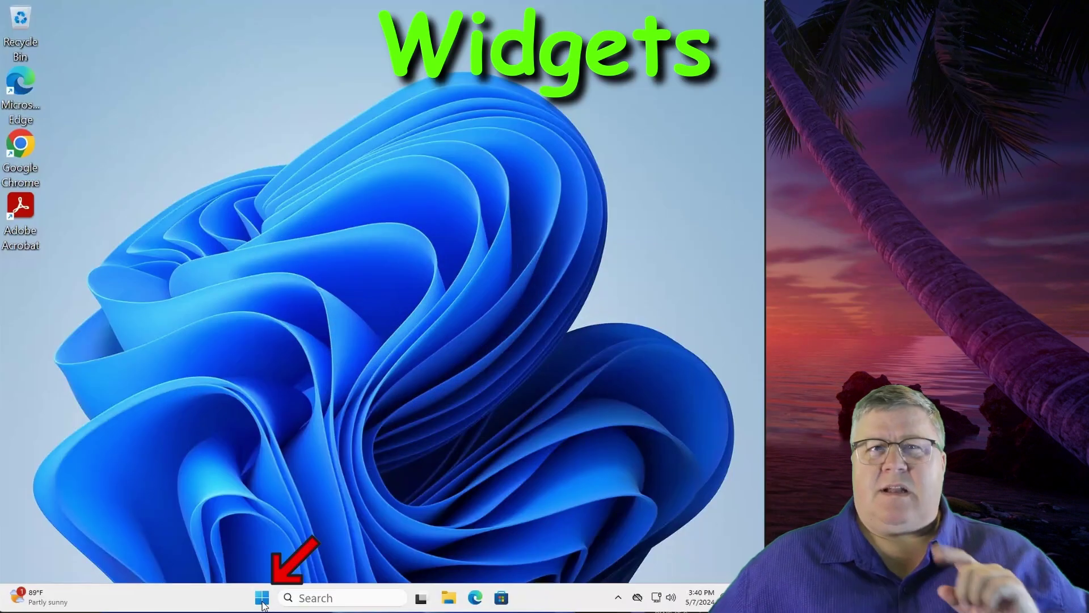
Go to Personalization > Taskbar in Settings
click(262, 602)
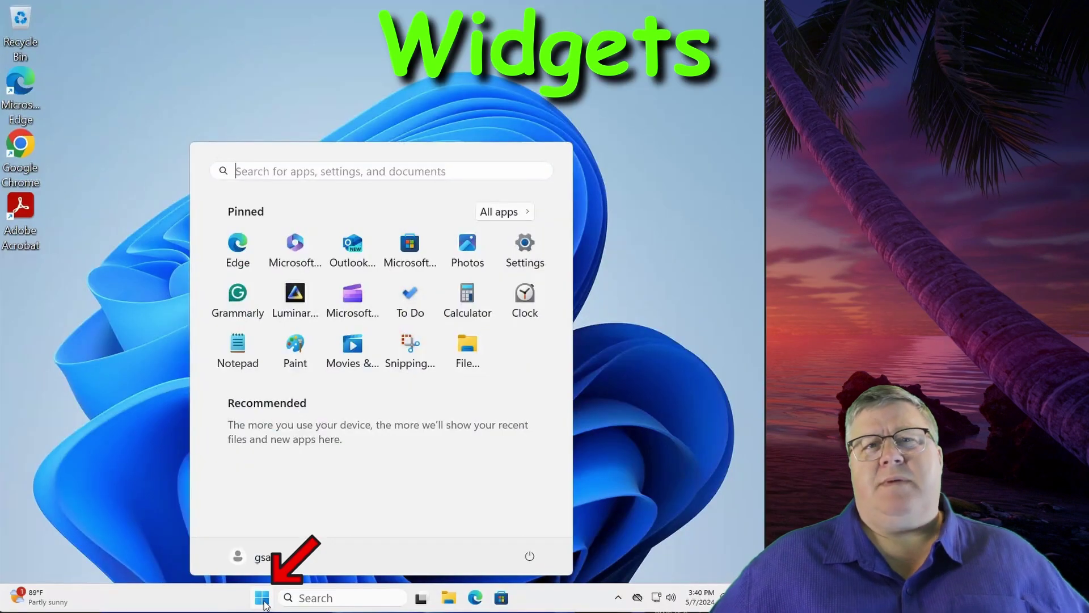
click(525, 250)
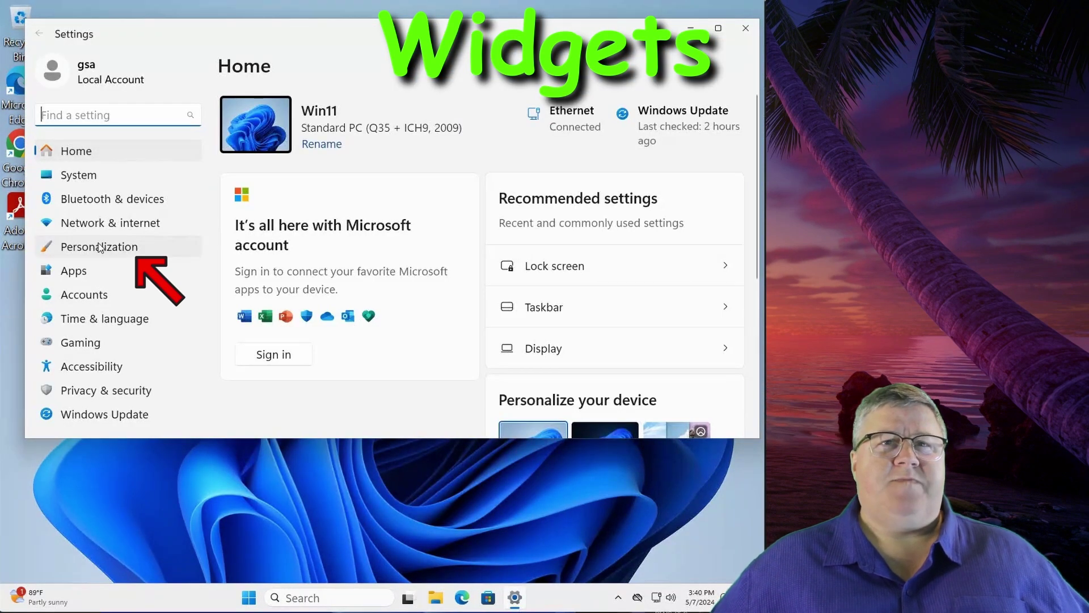
click(100, 248)
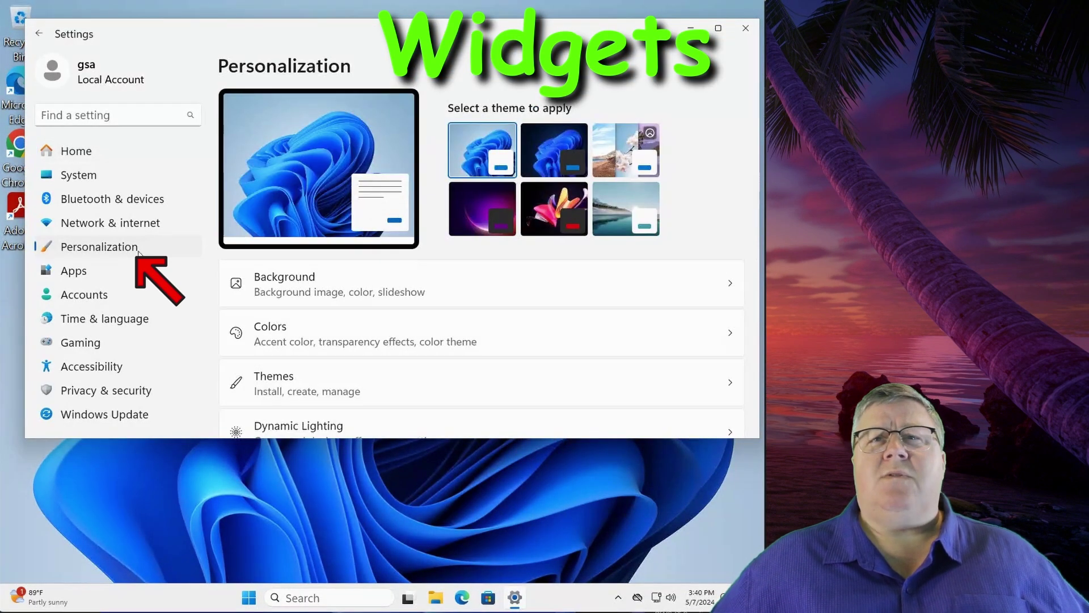
scroll(385, 323, down, 5)
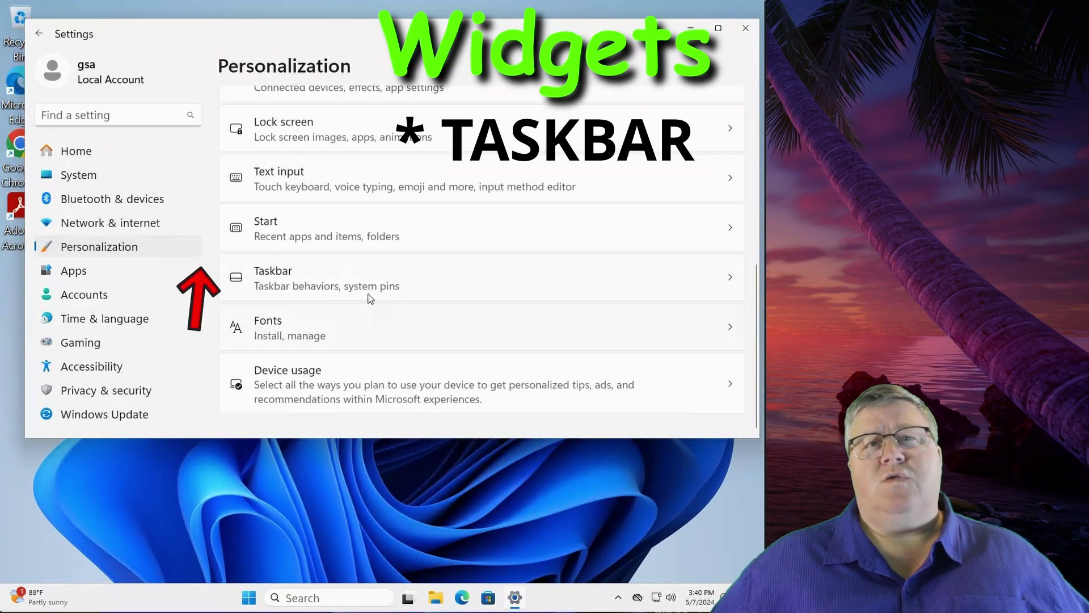
click(340, 278)
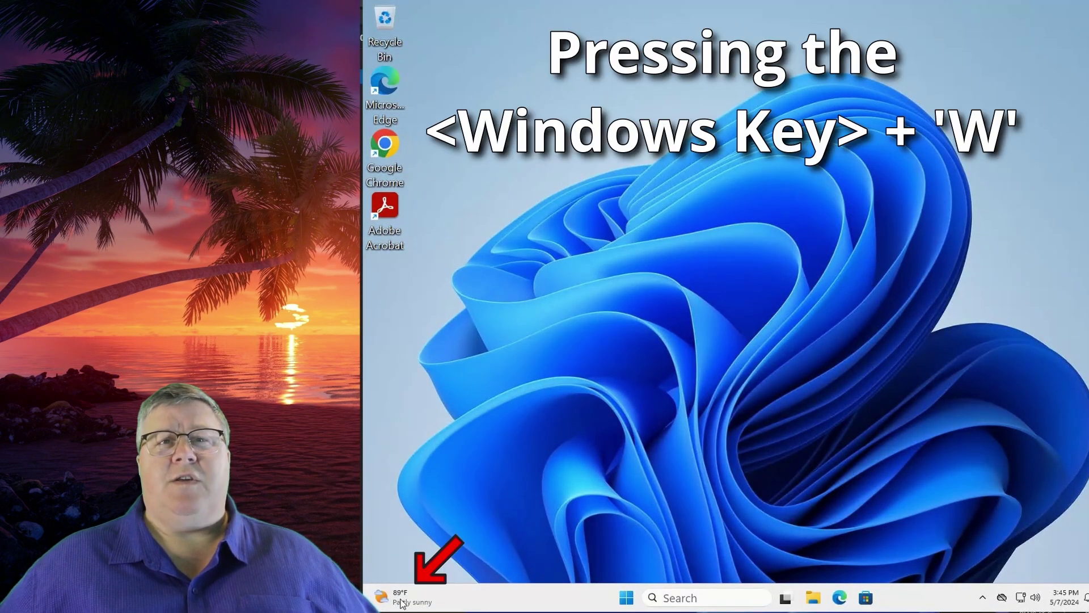
Sign out of the Microsoft account in the Widgets board's Personalize your feed dialog
key(super+w)
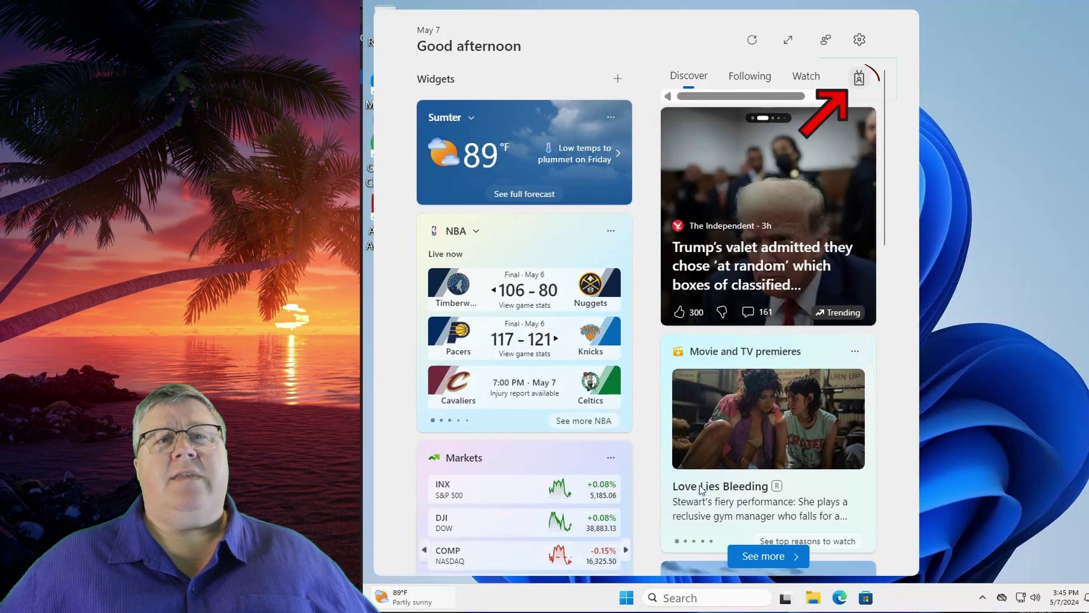
click(861, 80)
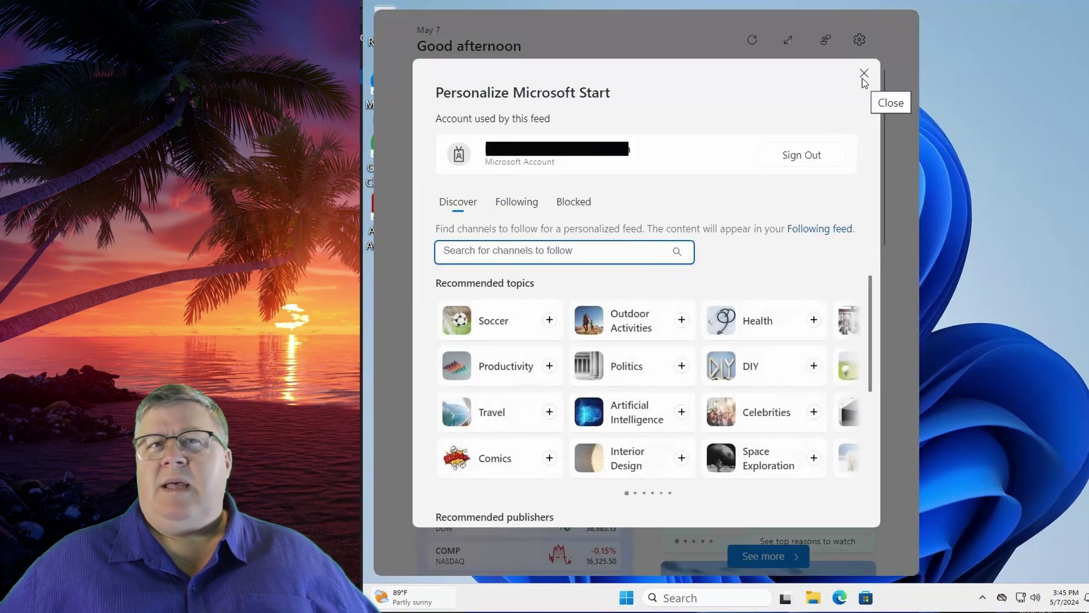
click(797, 161)
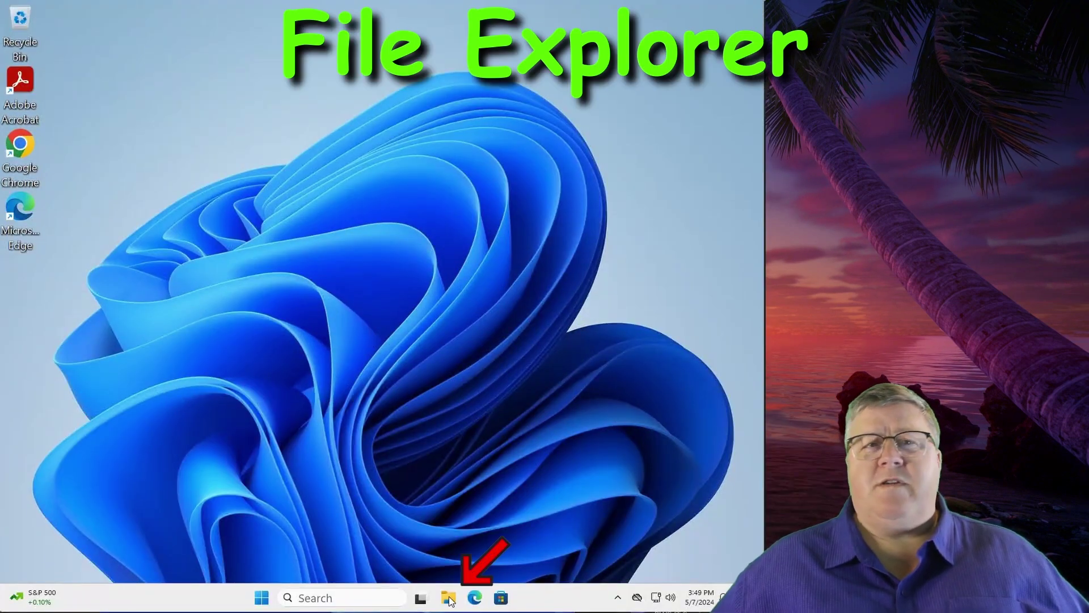
Uncheck 'Show sync provider notifications' on the View tab of File Explorer's Folder Options
click(449, 598)
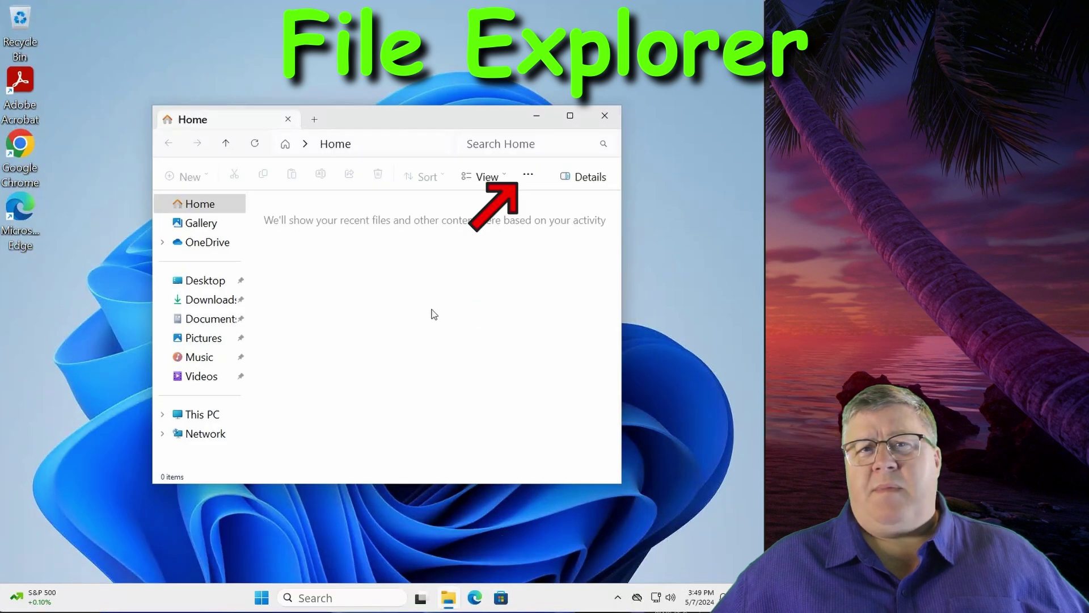
click(531, 183)
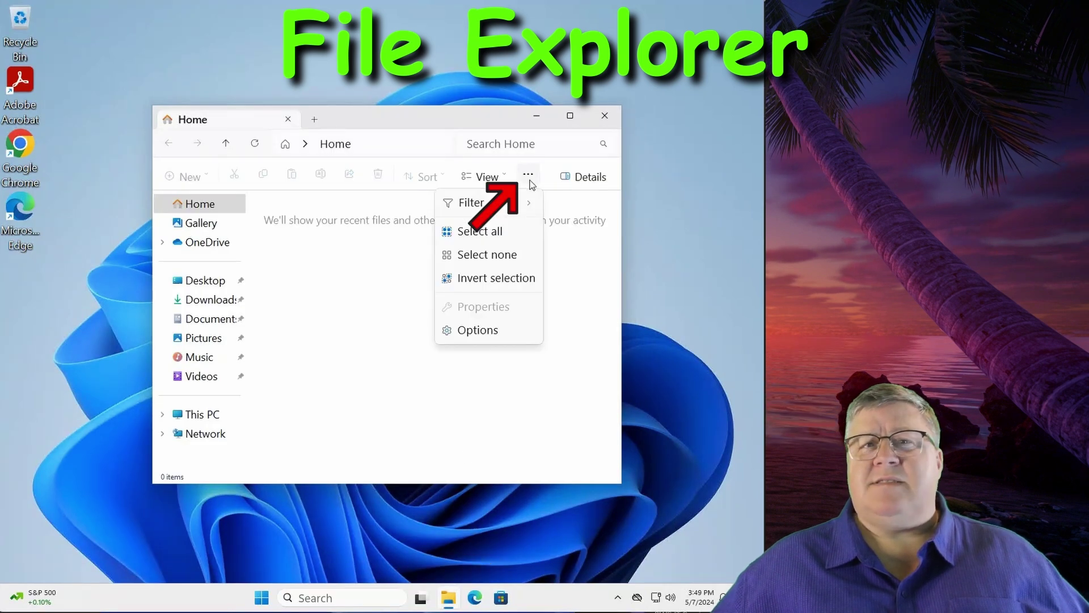
click(488, 334)
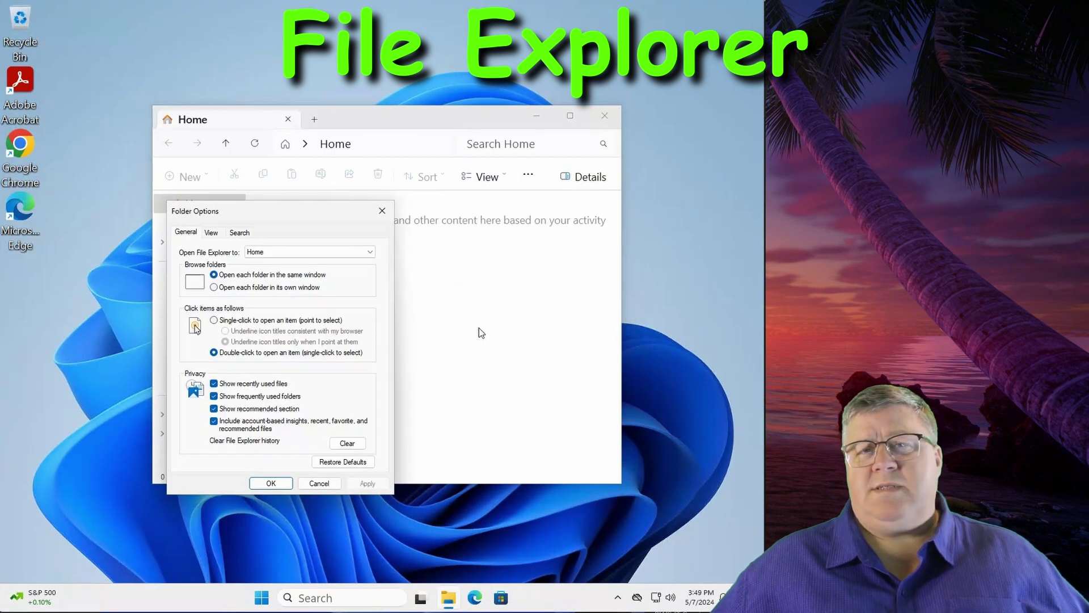
click(212, 233)
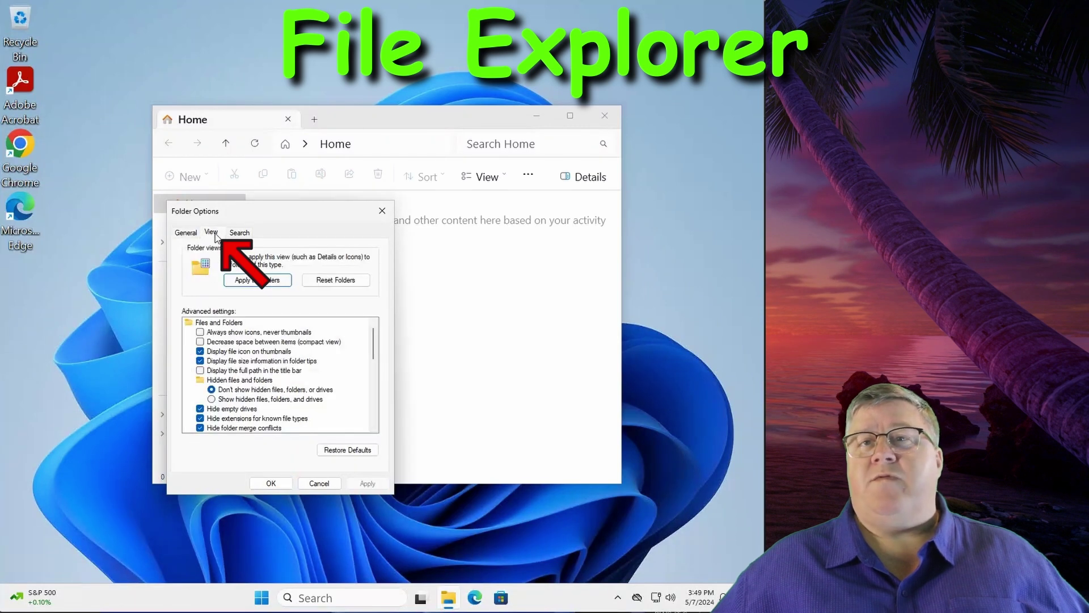
scroll(253, 352, down, 3)
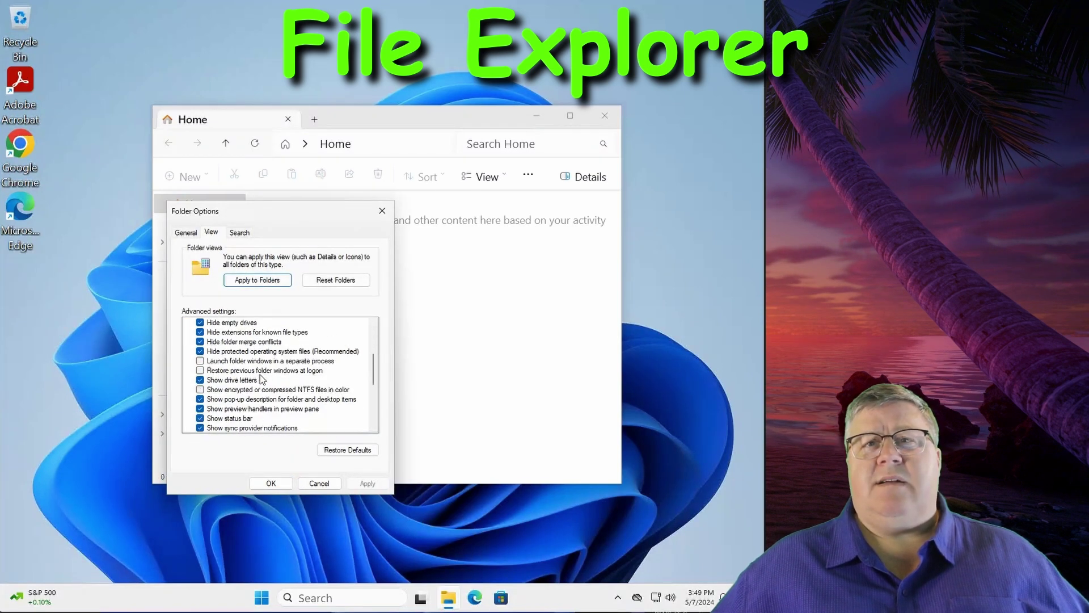
click(199, 429)
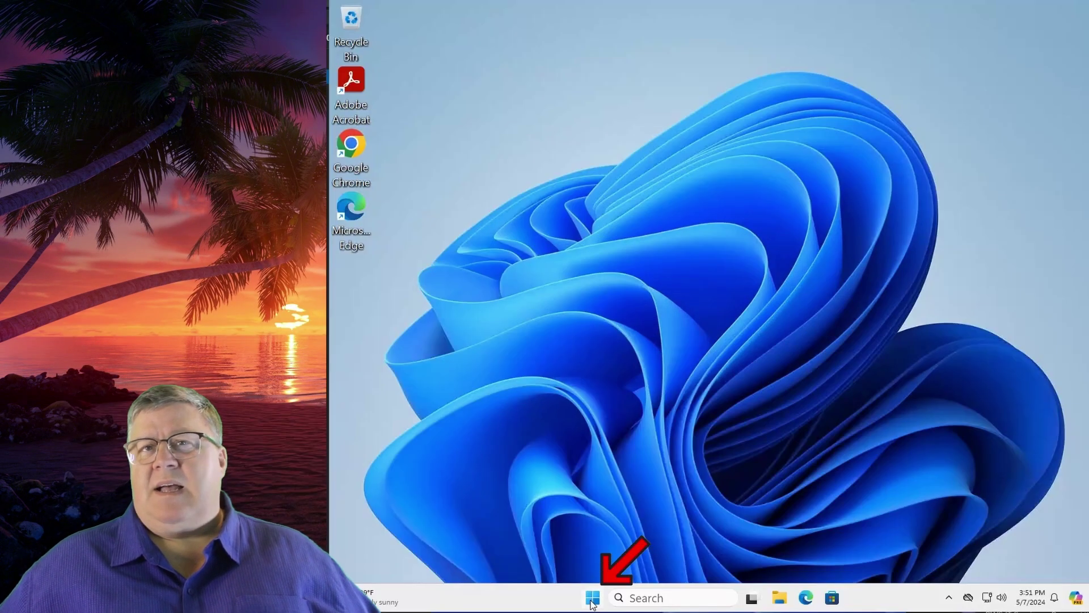
Go to Personalization > Device usage in Settings
click(592, 603)
click(855, 245)
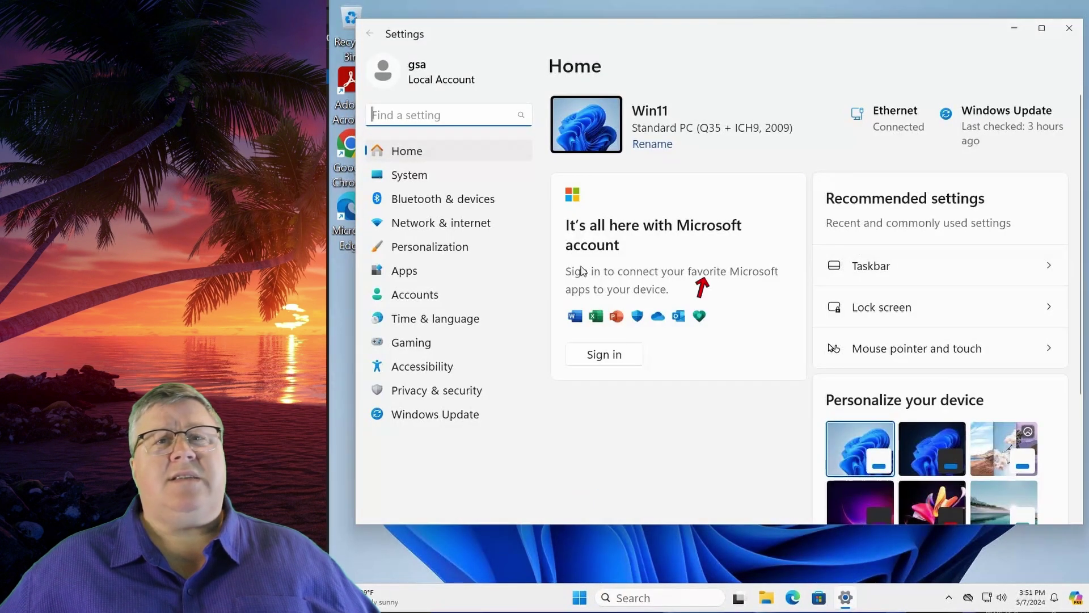
click(452, 250)
scroll(716, 307, down, 5)
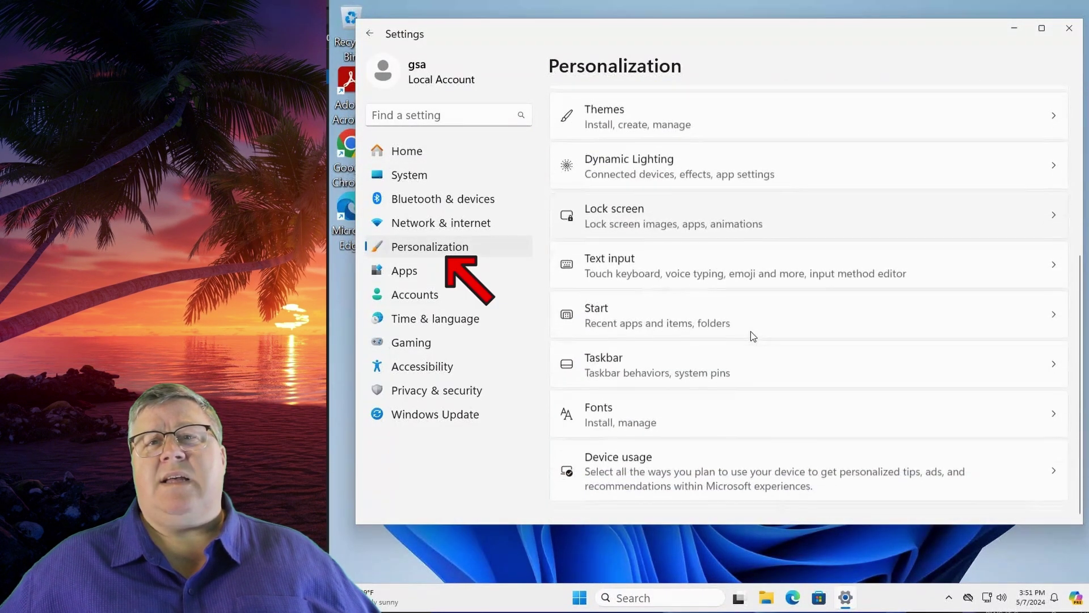
click(633, 471)
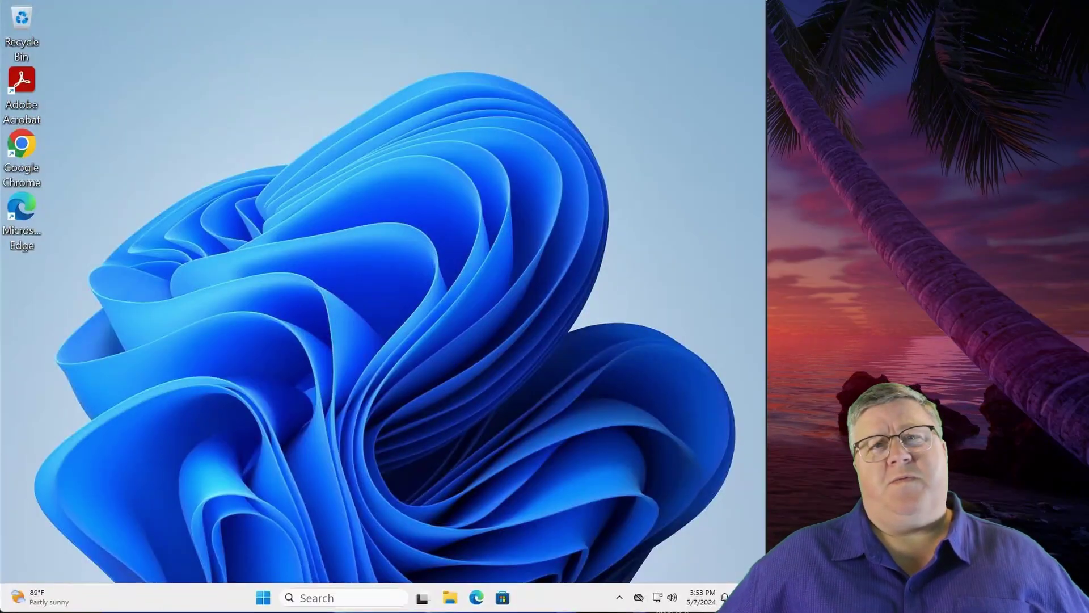
Under System > Notifications > Additional settings, uncheck the welcome experience and device-setup suggestions
click(262, 598)
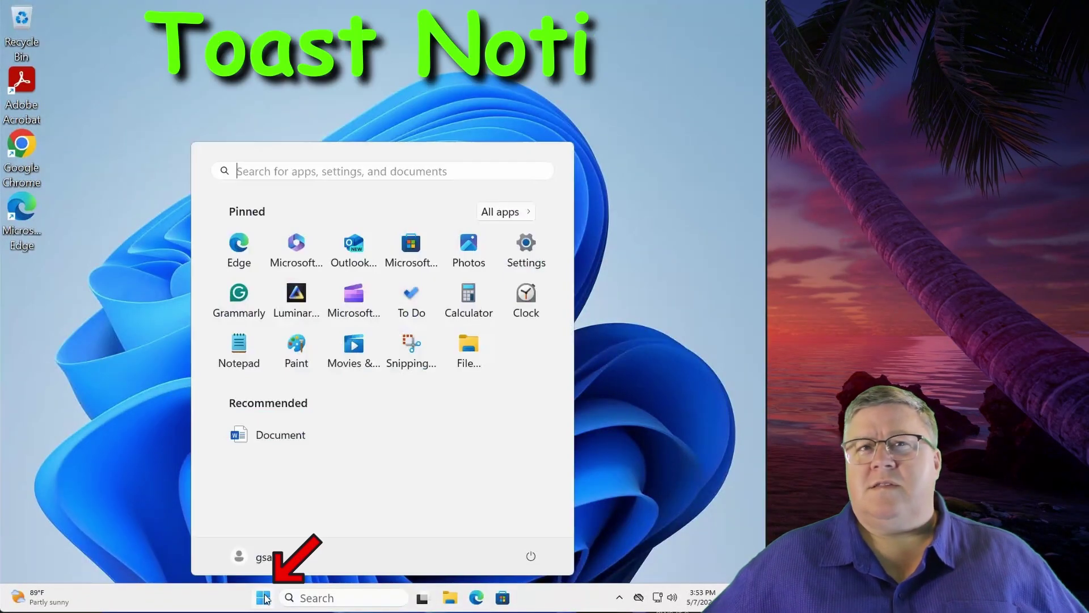
click(527, 250)
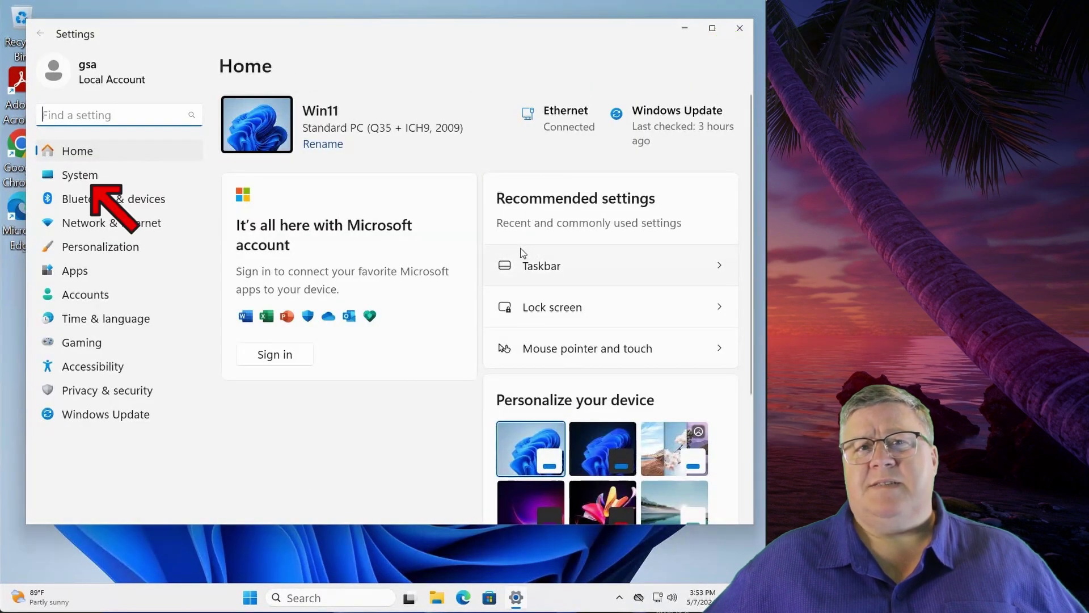
click(86, 174)
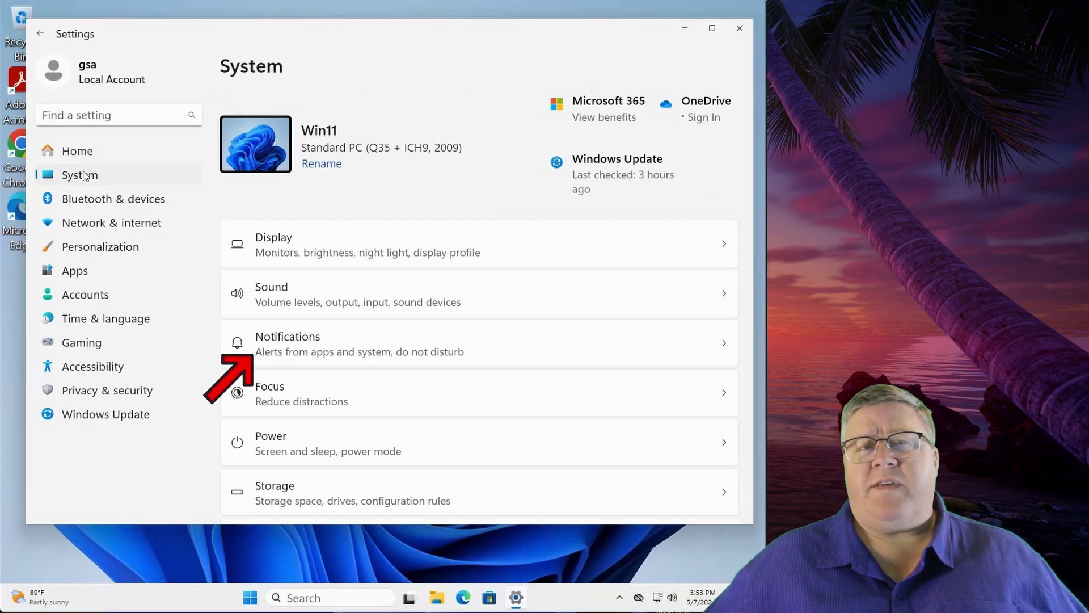
click(305, 345)
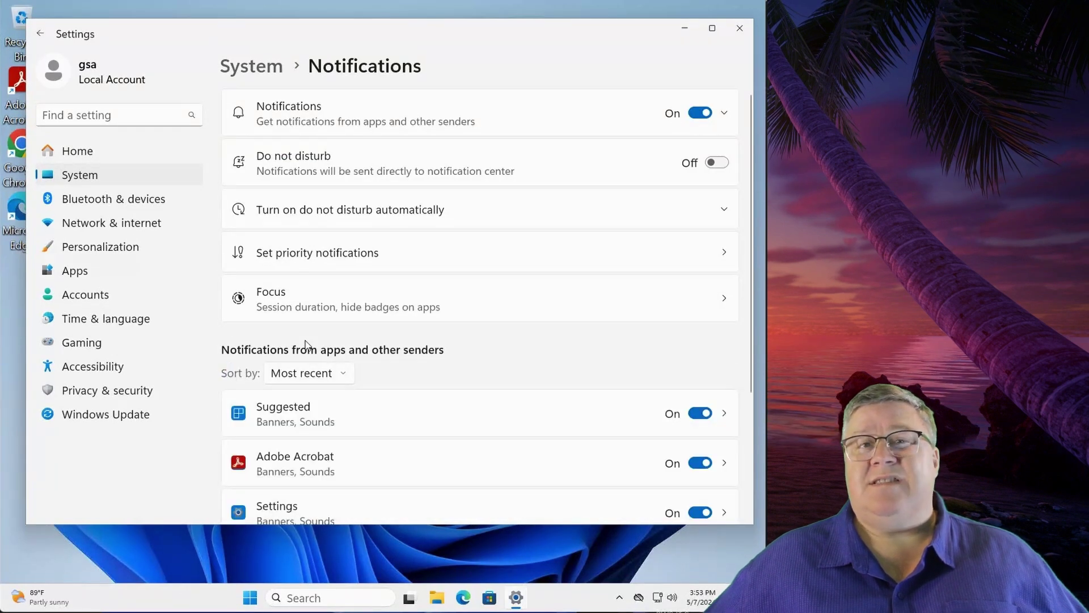
scroll(305, 345, down, 3)
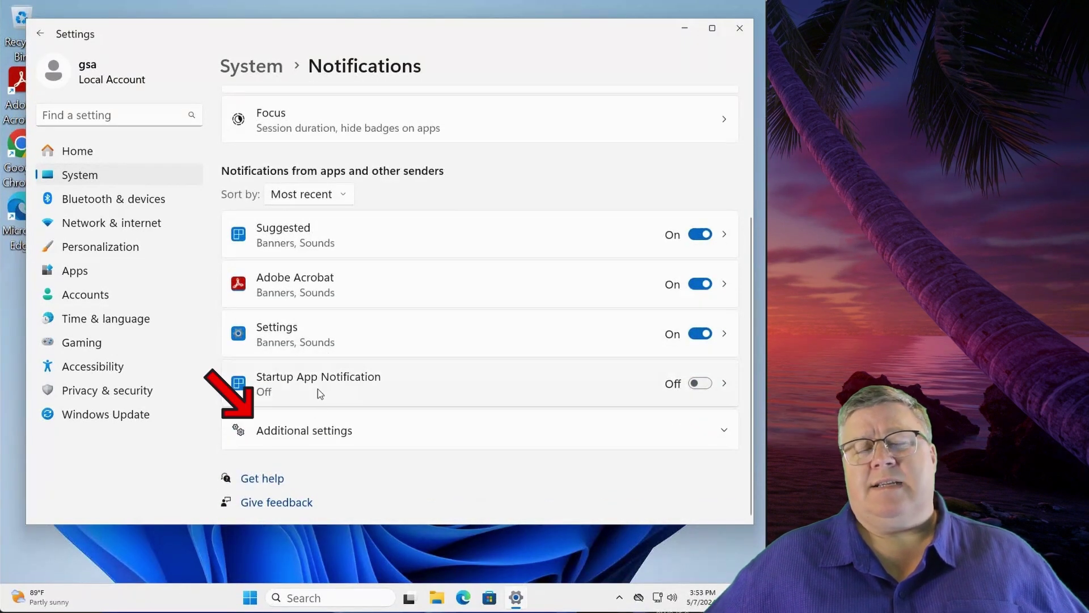
click(315, 432)
scroll(313, 433, down, 2)
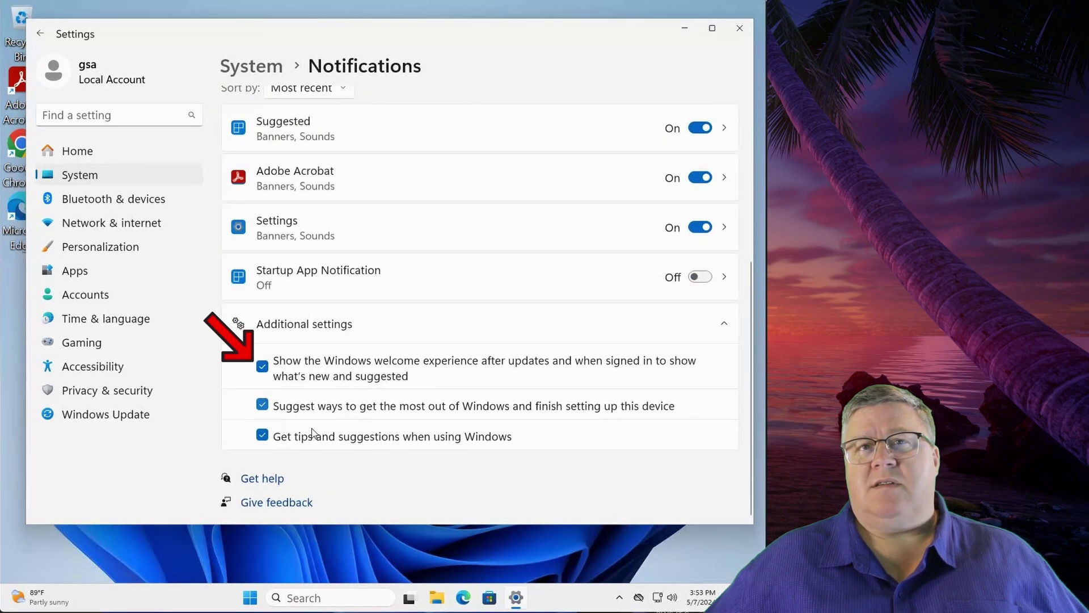
click(261, 367)
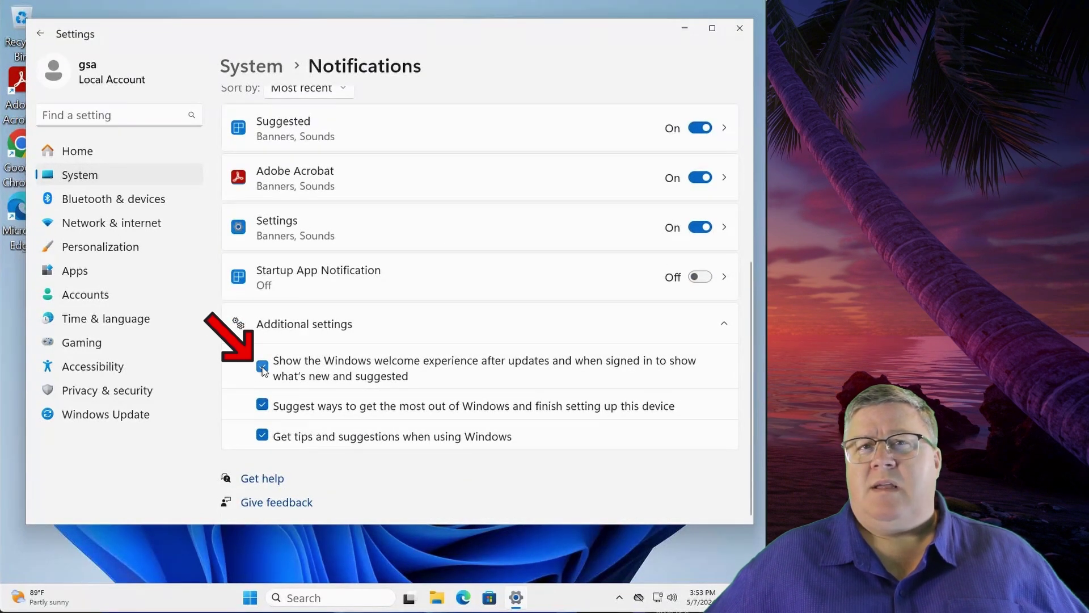
click(263, 406)
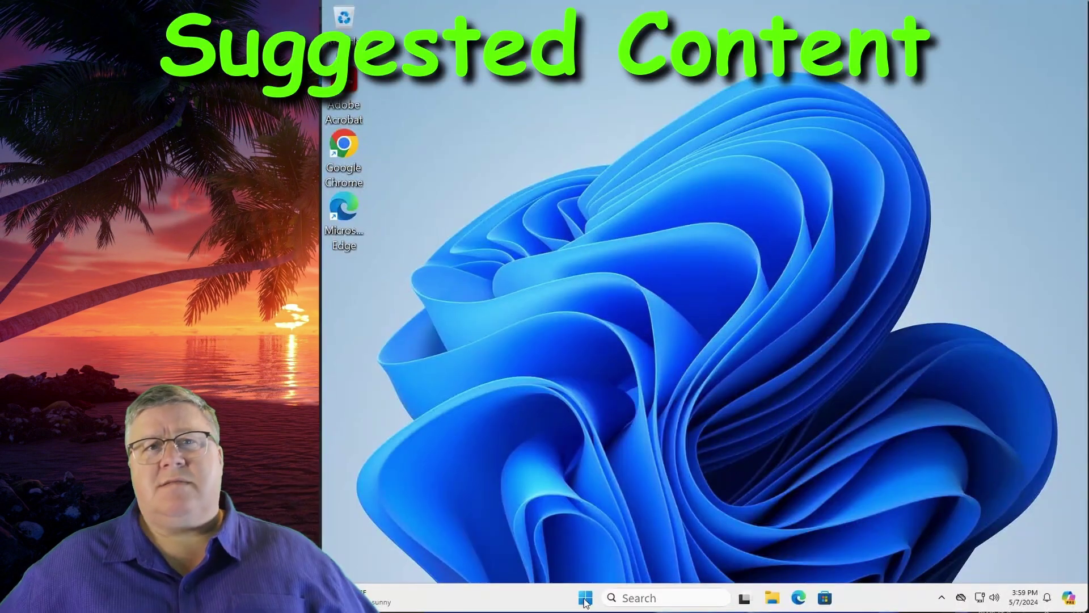
Switch 'Show me suggested content in the Settings app' to Off in Privacy & security > General
click(585, 601)
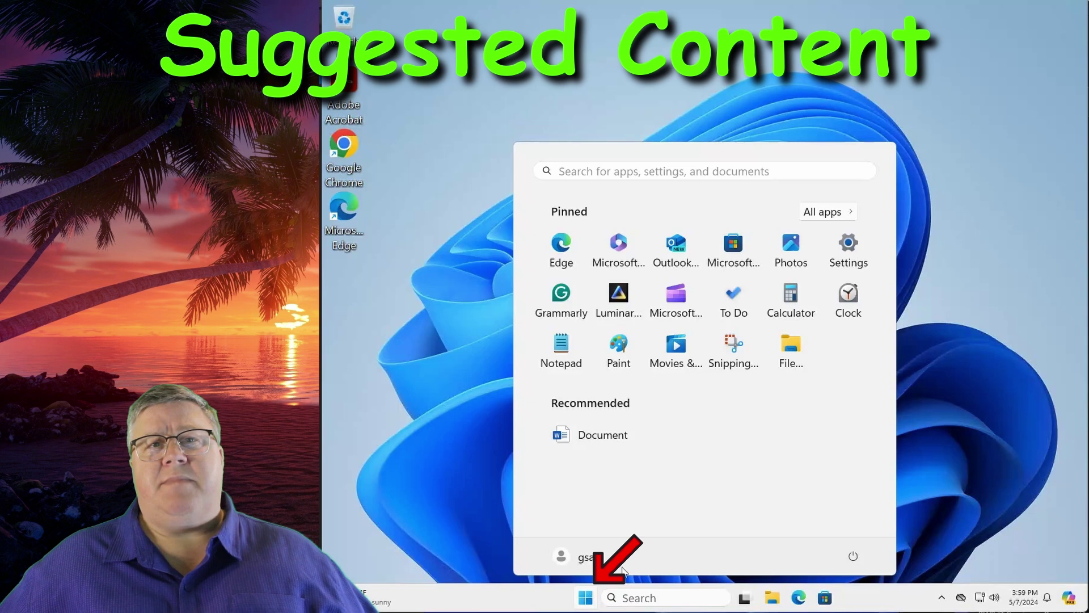
click(847, 247)
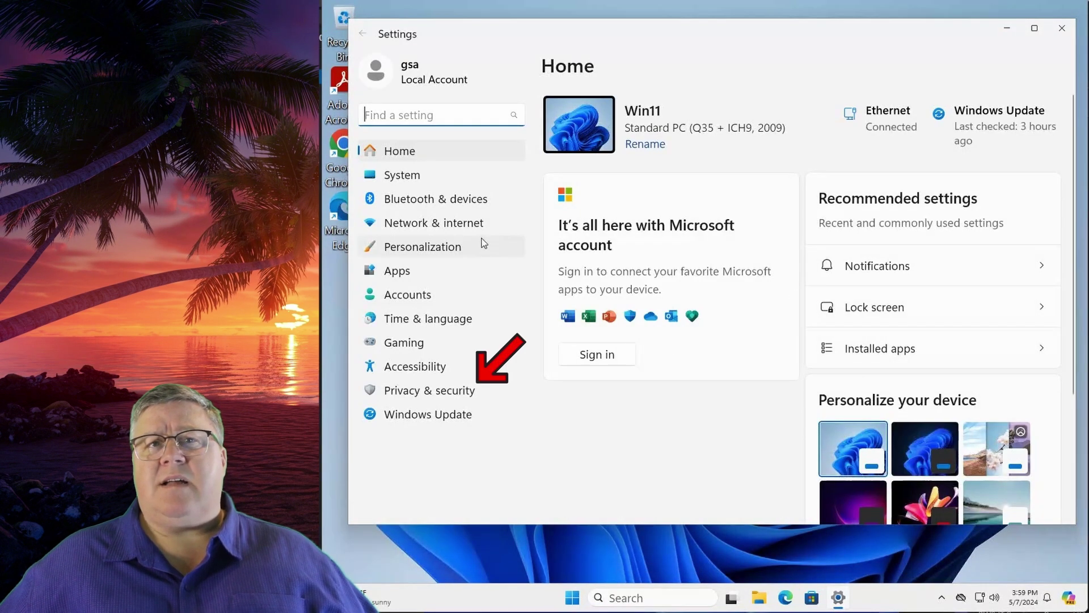
click(405, 391)
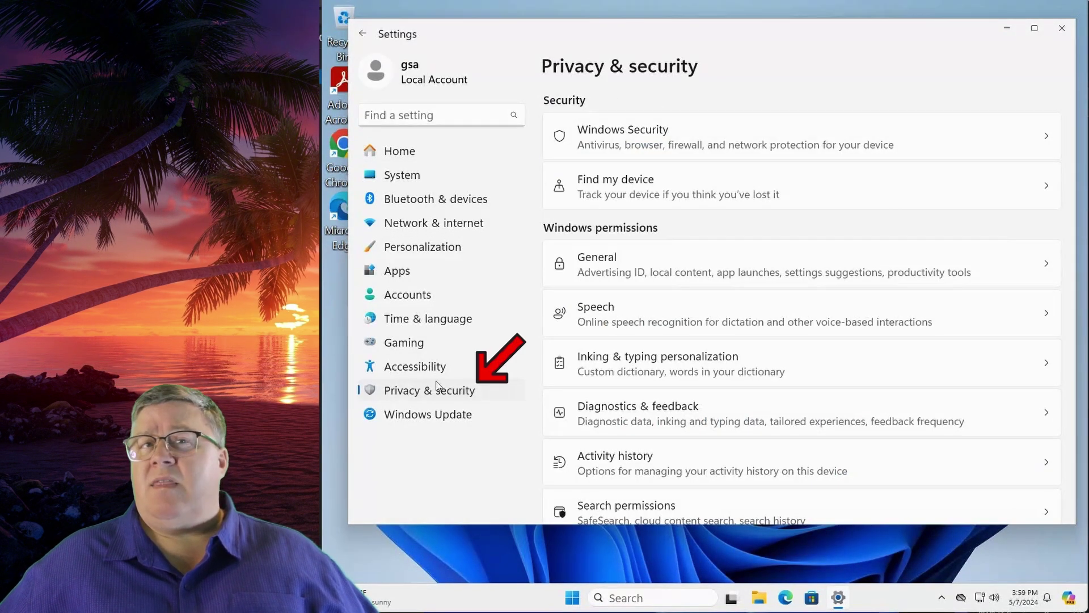
click(692, 260)
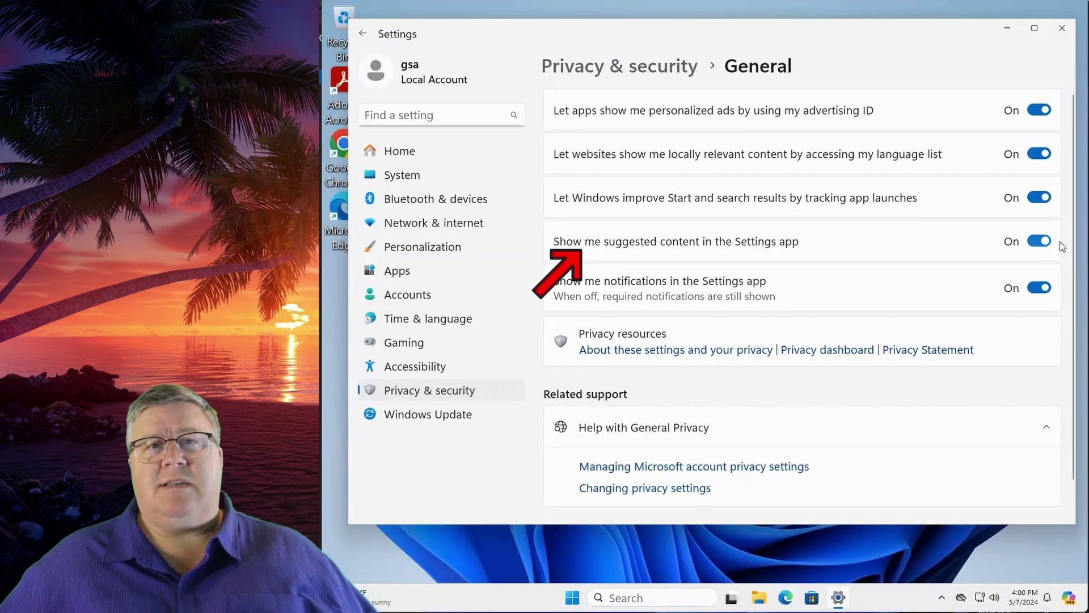
click(1042, 241)
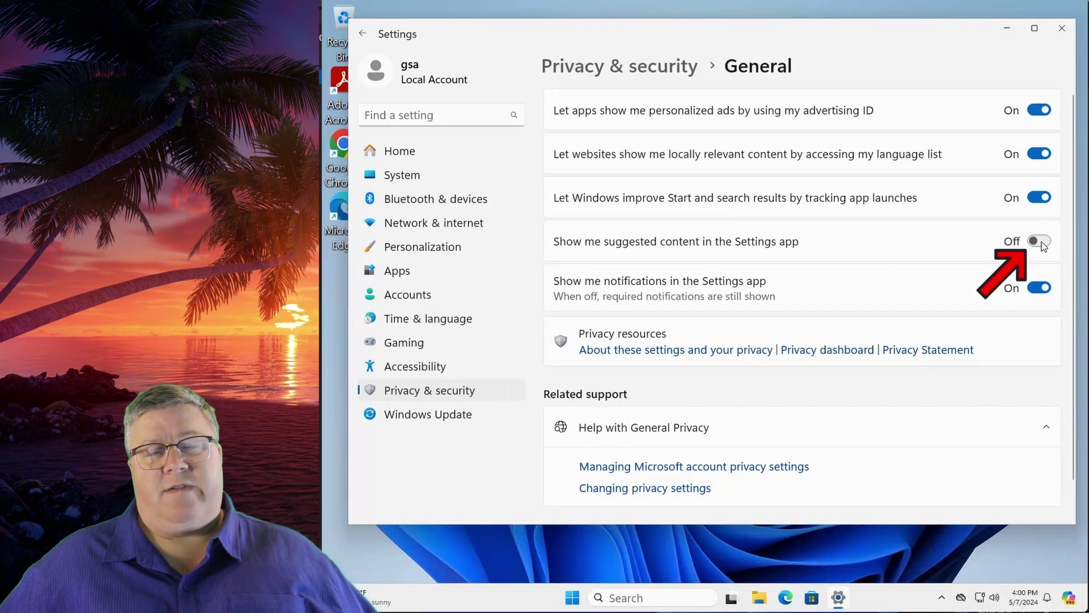